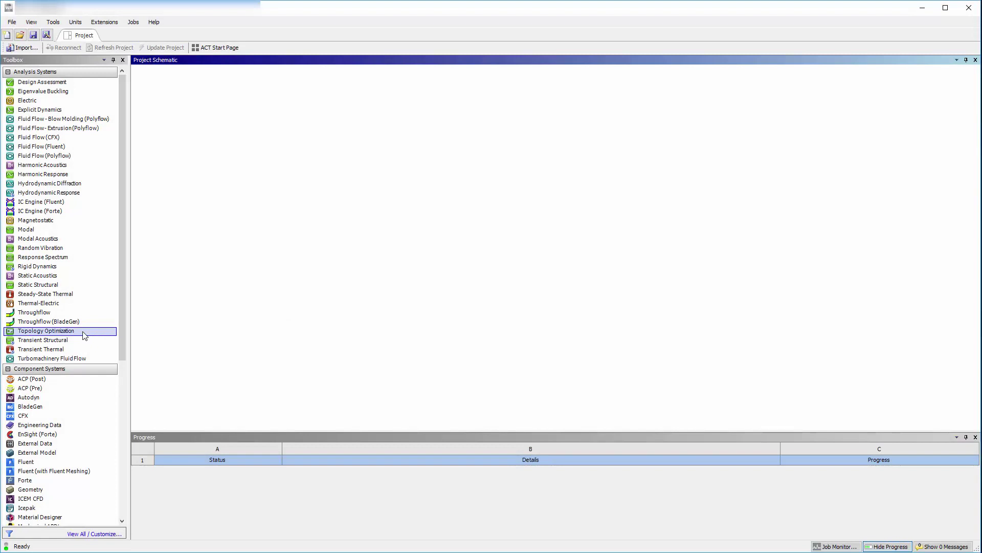
# Add a Transient Structural analysis system to the empty project schematic and name it Structural
pyautogui.moveTo(82, 340); pyautogui.dragTo(202, 126)
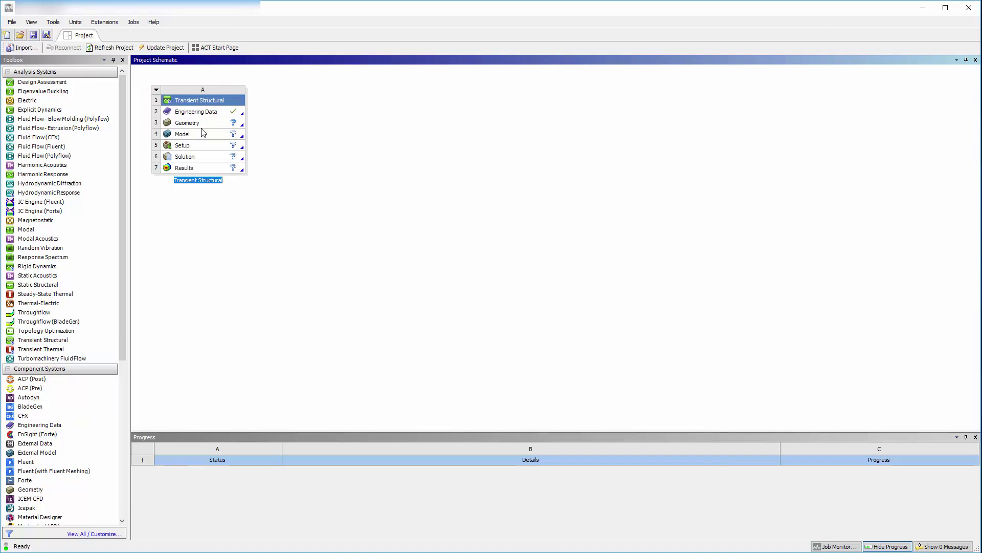
pyautogui.click(198, 179)
pyautogui.press('BackSpace')
pyautogui.press('BackSpace')
pyautogui.press('BackSpace')
pyautogui.press('BackSpace')
pyautogui.press('BackSpace')
pyautogui.press('BackSpace')
pyautogui.press('BackSpace')
pyautogui.press('BackSpace')
pyautogui.press('BackSpace')
pyautogui.press('BackSpace')
pyautogui.click(233, 214)
# Add a standalone Fluid Flow (CFX) system beside the Structural system and name it Fluid
pyautogui.moveTo(86, 138); pyautogui.dragTo(297, 136)
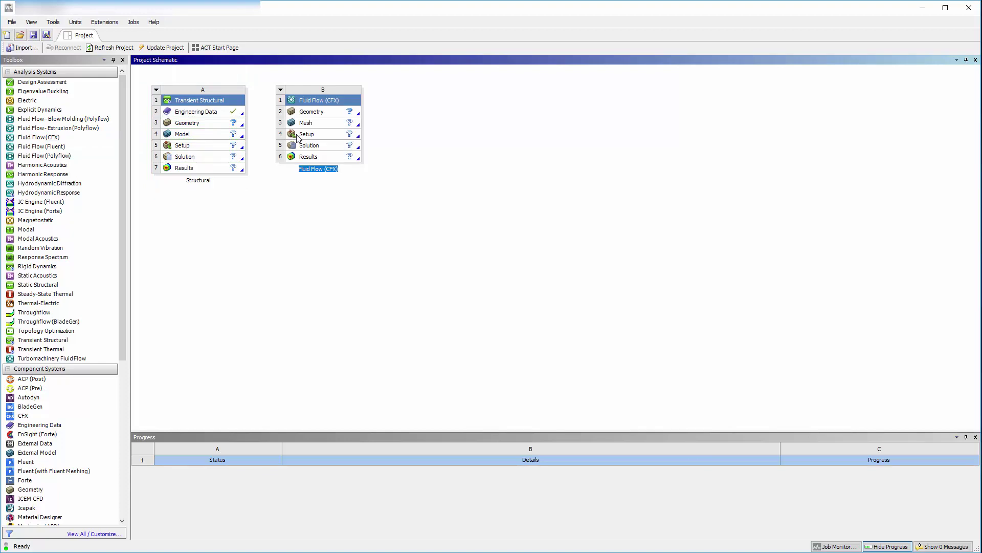
pyautogui.click(312, 169)
pyautogui.press('Delete')
pyautogui.press('Delete')
pyautogui.press('Delete')
pyautogui.press('Delete')
pyautogui.press('Delete')
pyautogui.press('Delete')
pyautogui.press('Delete')
pyautogui.press('Delete')
pyautogui.press('Delete')
pyautogui.press('Delete')
pyautogui.press('Delete')
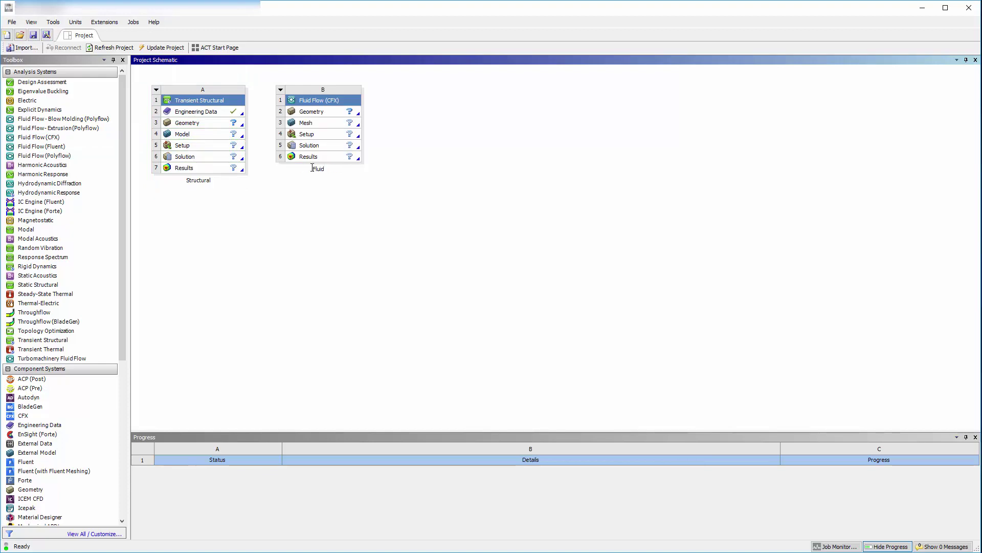
pyautogui.click(318, 186)
# Add a System Coupling component system beside the Fluid system, keeping its default name
pyautogui.scroll(-5, 121, 225)
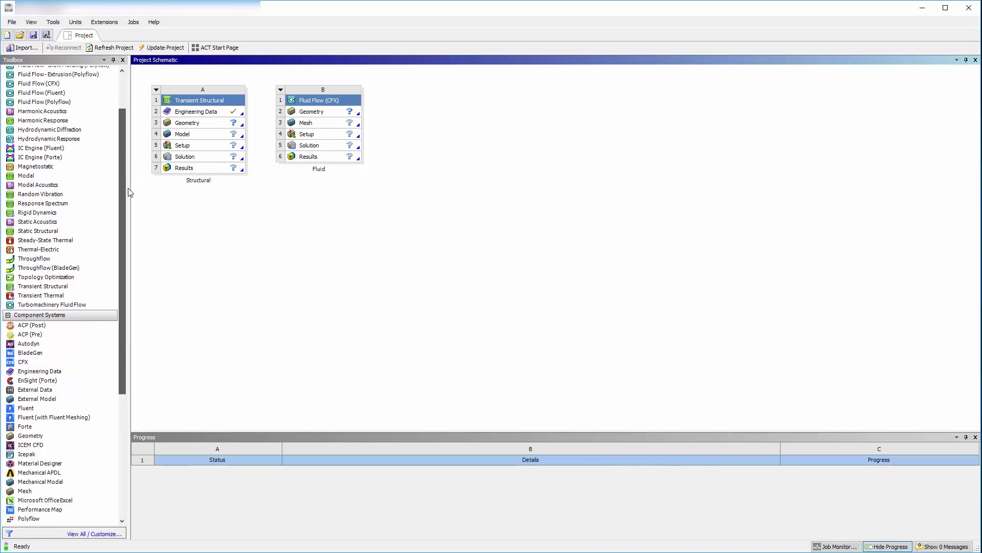
pyautogui.moveTo(39, 476); pyautogui.dragTo(425, 126)
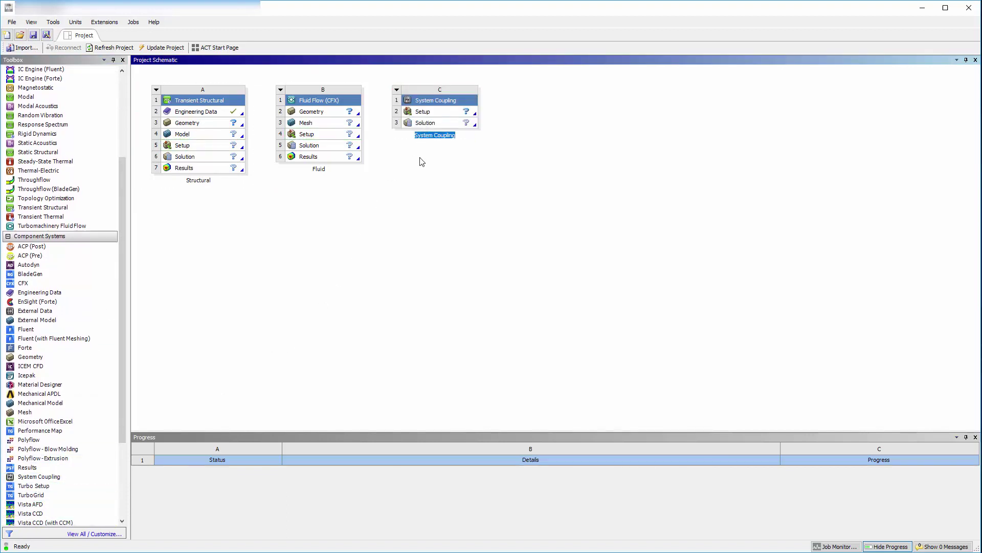
pyautogui.click(420, 189)
# Link the Structural and Fluid setups to the System Coupling setup, and connect the Structural geometry to the Fluid mesh
pyautogui.moveTo(202, 149); pyautogui.dragTo(420, 111)
pyautogui.moveTo(327, 135); pyautogui.dragTo(421, 118)
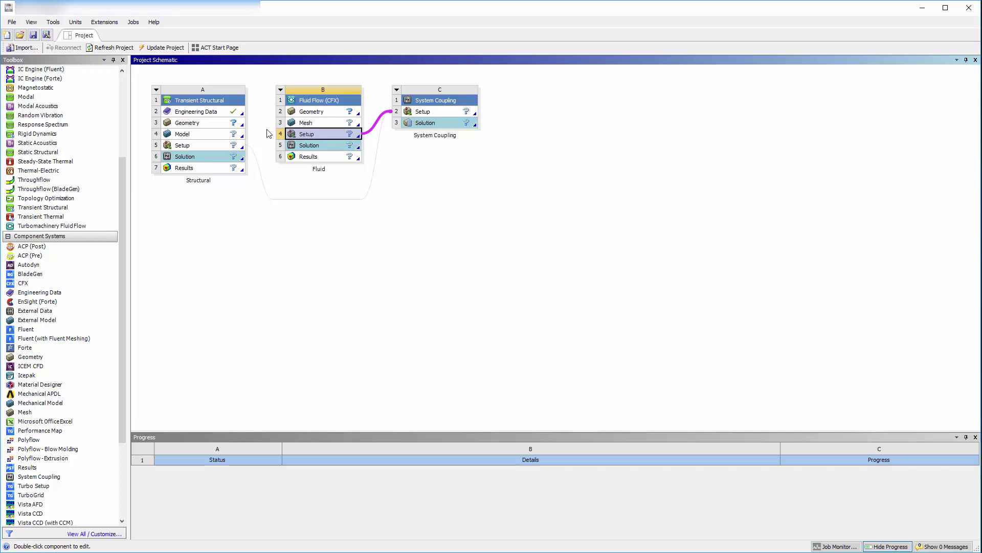
pyautogui.moveTo(225, 123); pyautogui.dragTo(303, 126)
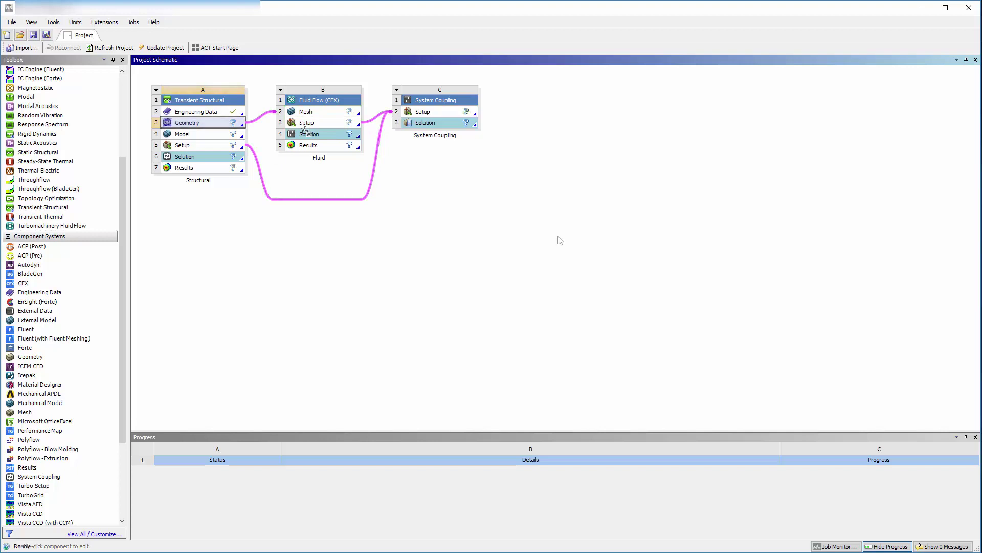
# Open the Structural geometry in DesignModeler, examine the solid body and the multibody fluid part, and close it
pyautogui.doubleClick(208, 128)
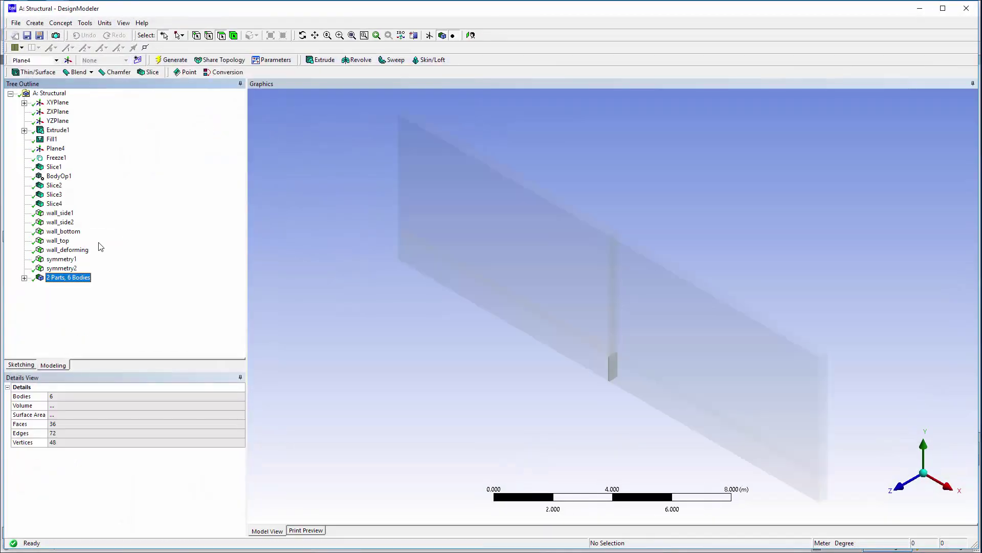
pyautogui.click(24, 277)
pyautogui.click(65, 287)
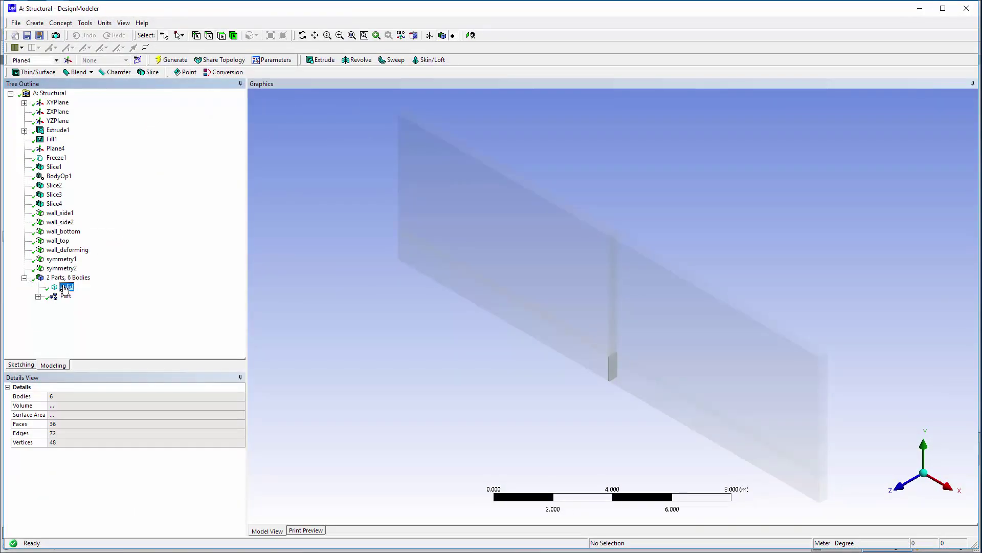
pyautogui.click(66, 296)
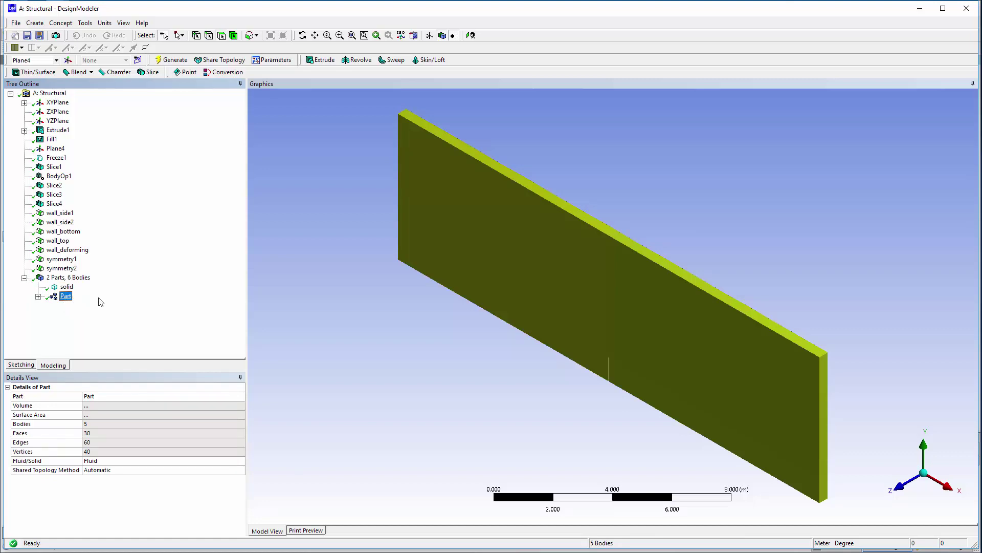
pyautogui.click(966, 9)
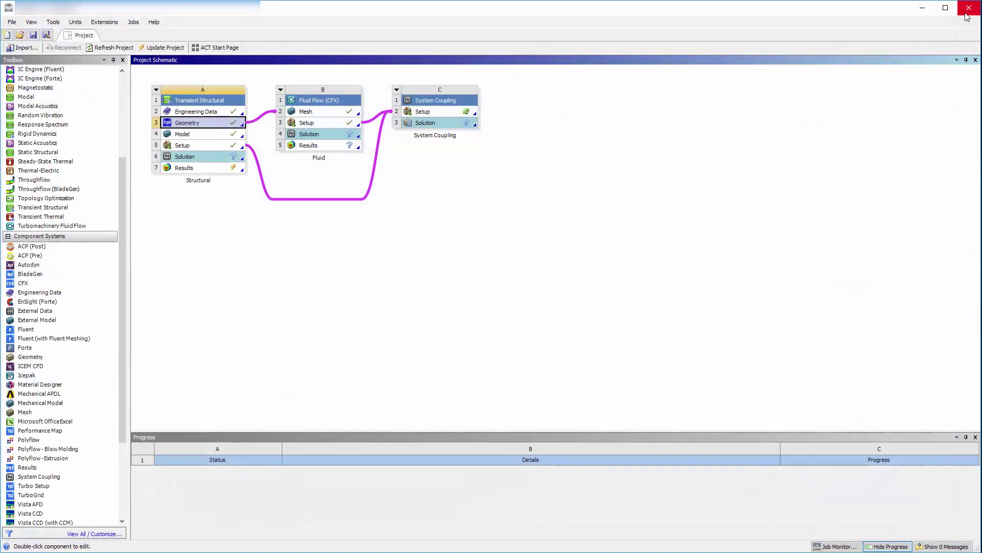
# Open the Structural setup in Mechanical, review the Fluid Solid Interface and Analysis Settings, and close it
pyautogui.click(198, 148)
pyautogui.doubleClick(198, 145)
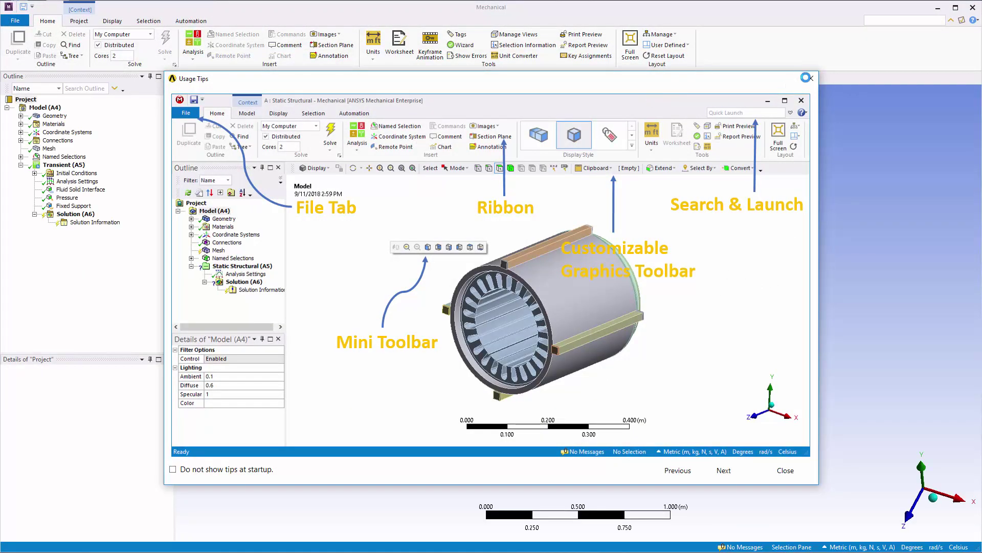
pyautogui.click(811, 78)
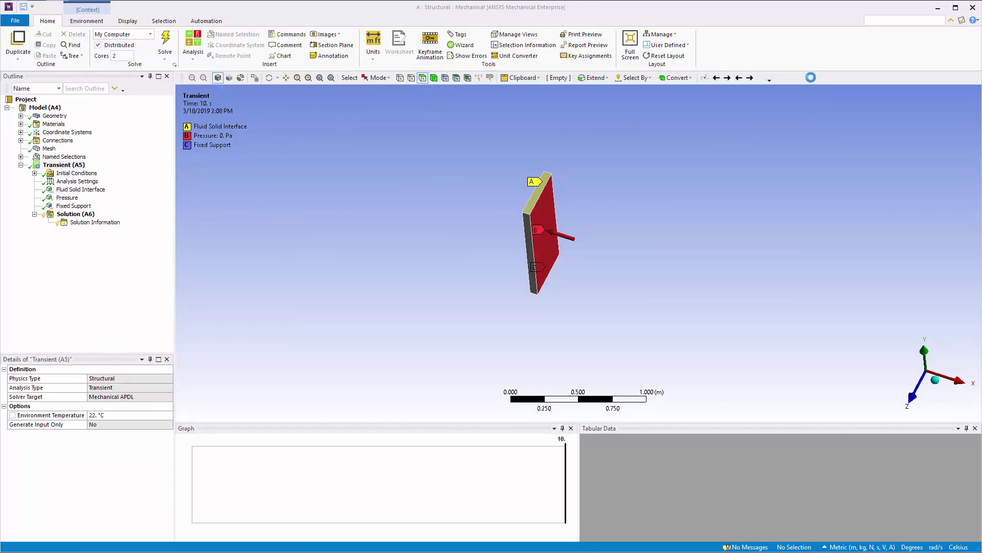
pyautogui.click(80, 190)
pyautogui.moveTo(523, 303); pyautogui.dragTo(614, 205, button='middle')
pyautogui.click(942, 476)
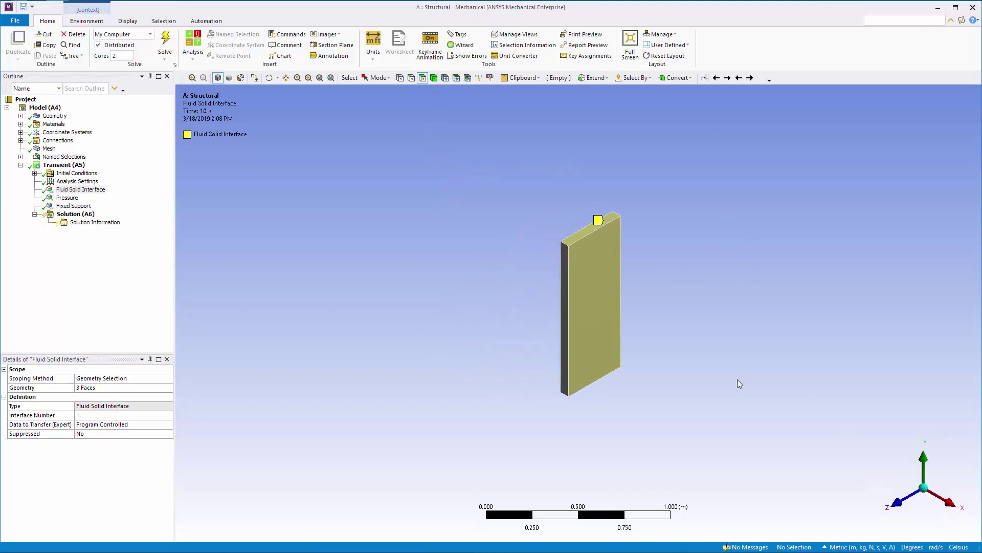
pyautogui.click(78, 181)
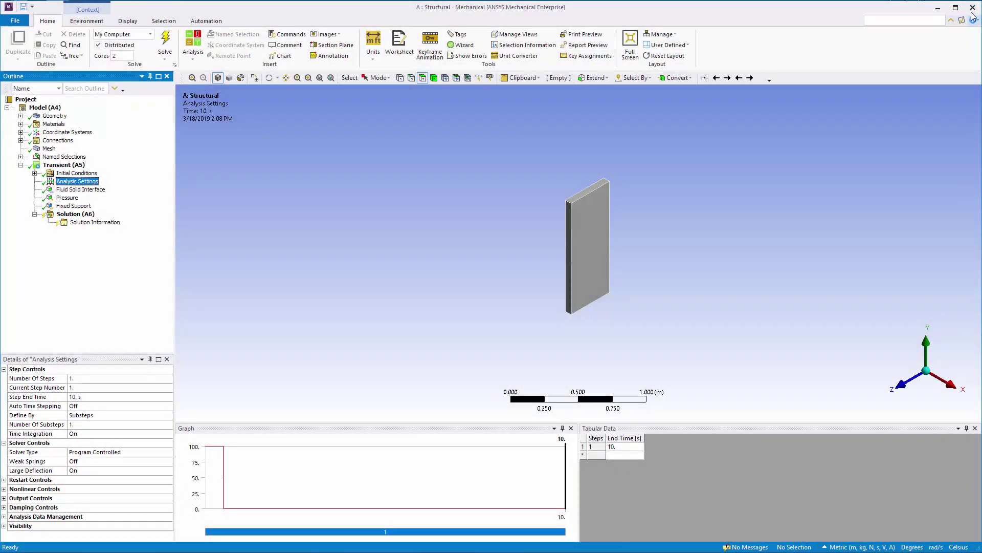
pyautogui.click(972, 9)
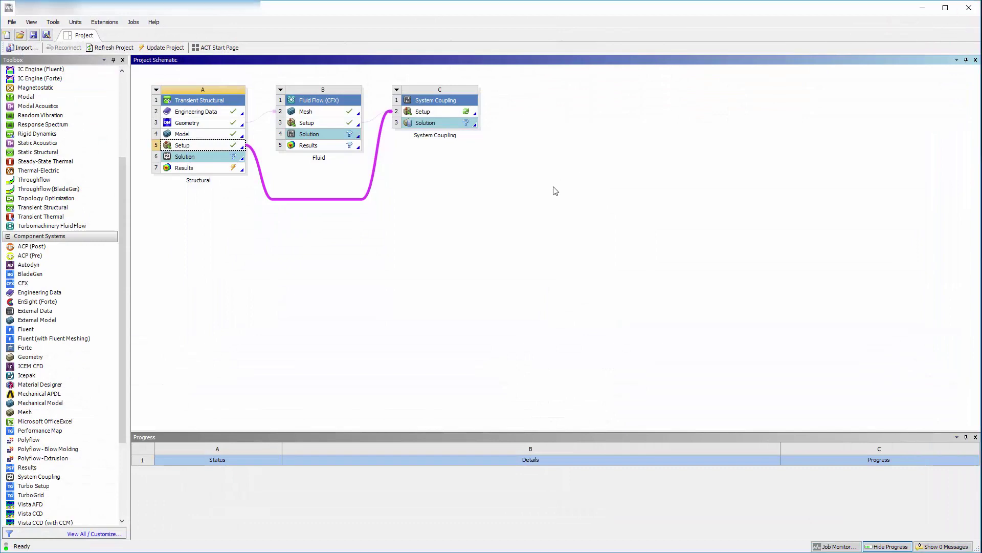
# Open the Fluid setup in CFX-Pre and examine the Default Domain and its Interface boundary in an isometric view
pyautogui.doubleClick(317, 122)
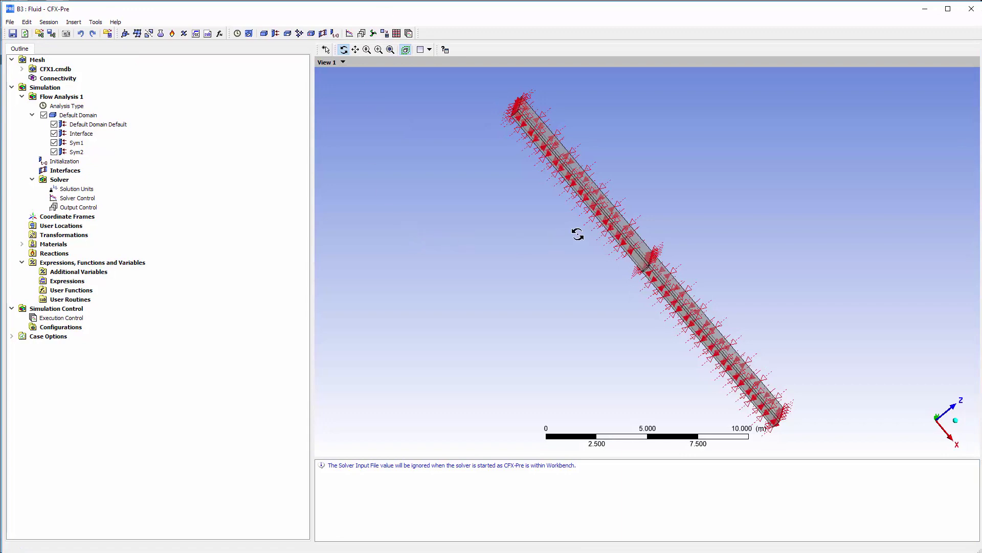
pyautogui.moveTo(609, 238); pyautogui.dragTo(553, 241)
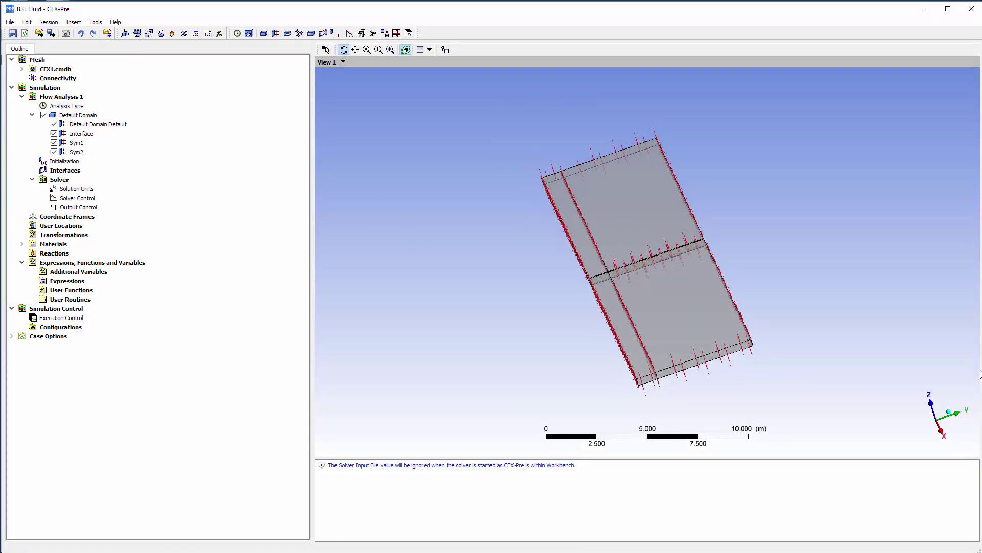
pyautogui.click(948, 416)
pyautogui.click(948, 416)
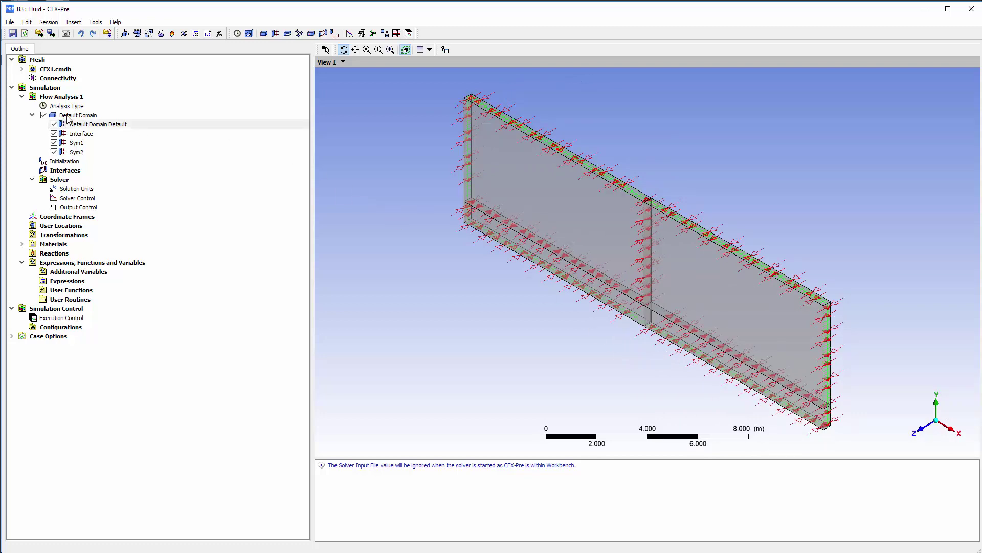
pyautogui.doubleClick(68, 114)
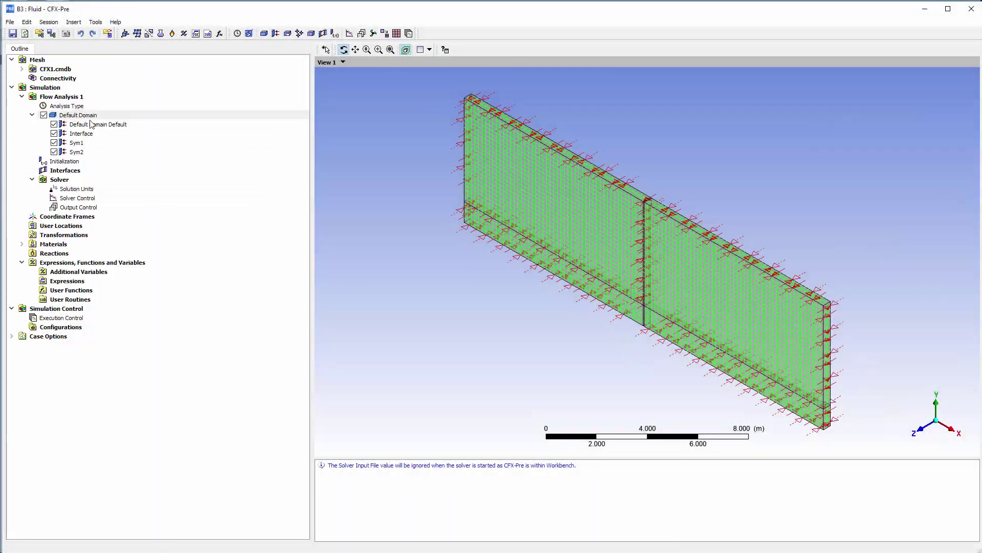
pyautogui.doubleClick(81, 133)
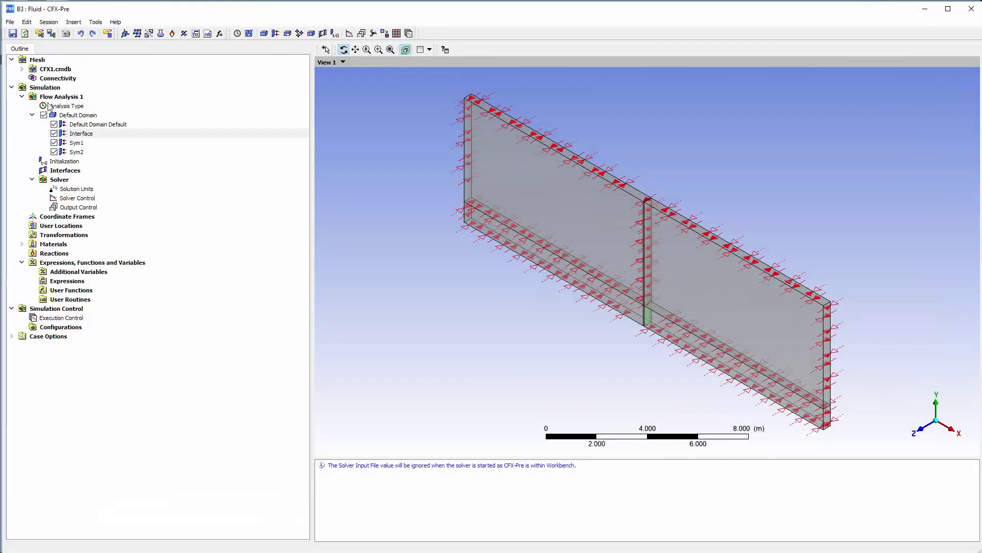
# Review the flow analysis's Analysis Type and Solver Control settings, and return to the project schematic
pyautogui.doubleClick(49, 105)
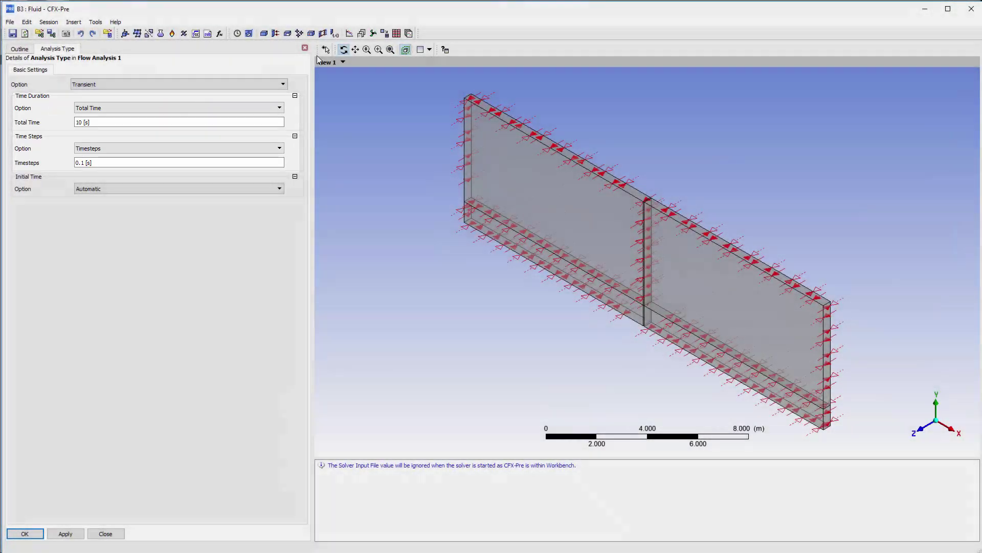
pyautogui.click(304, 48)
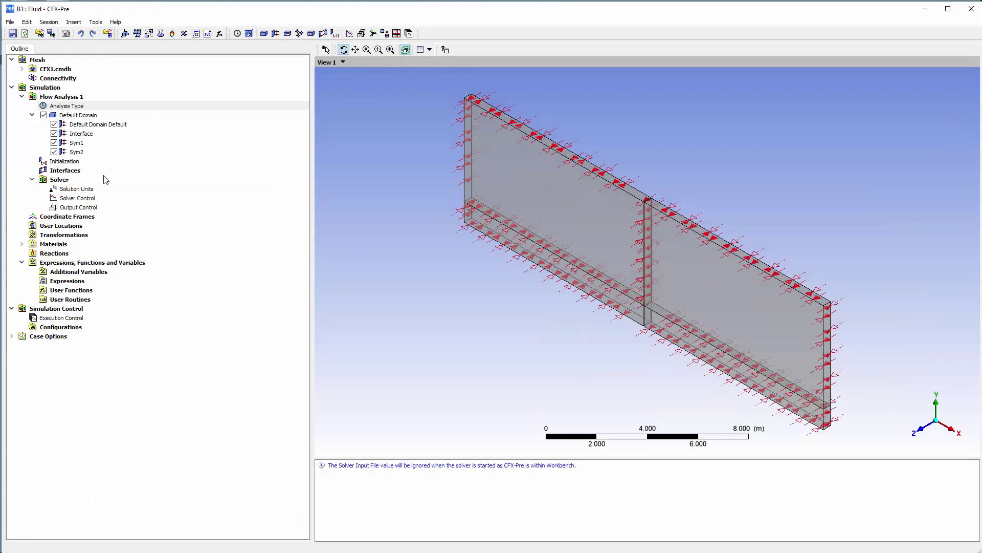
pyautogui.doubleClick(90, 198)
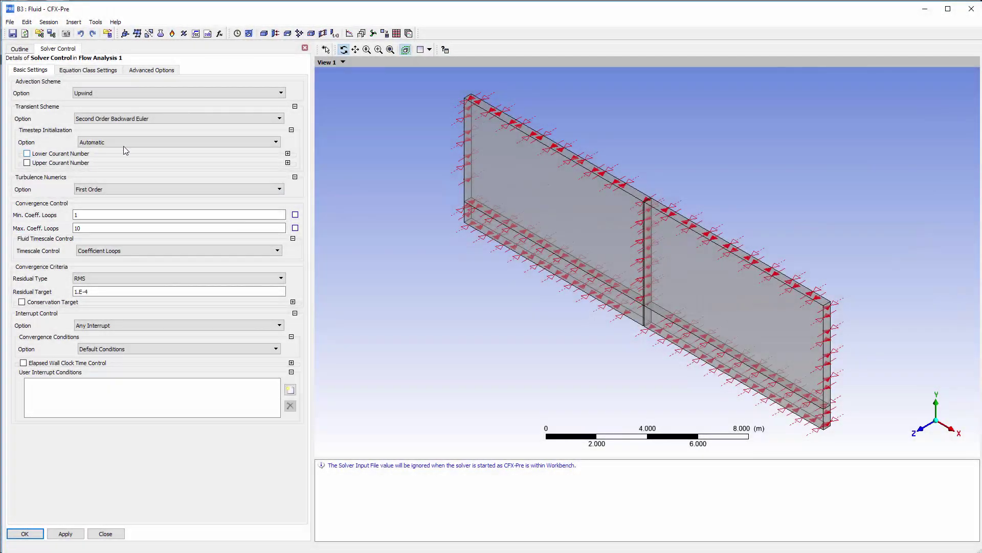
pyautogui.click(305, 48)
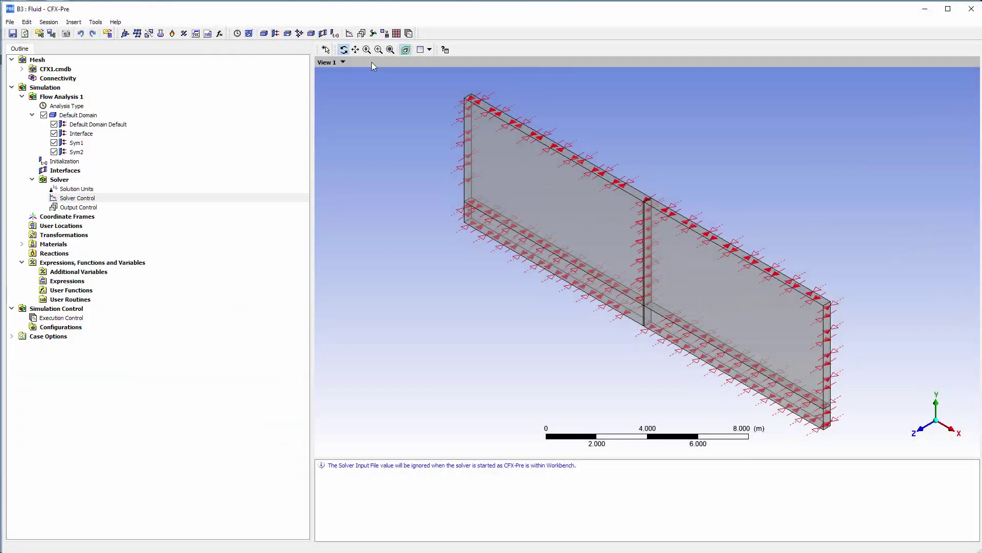
pyautogui.click(971, 14)
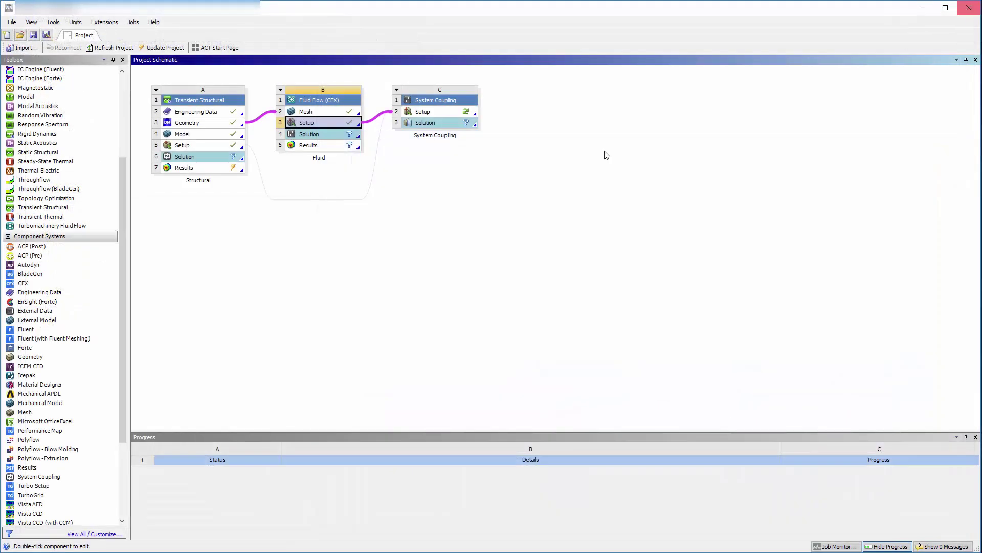